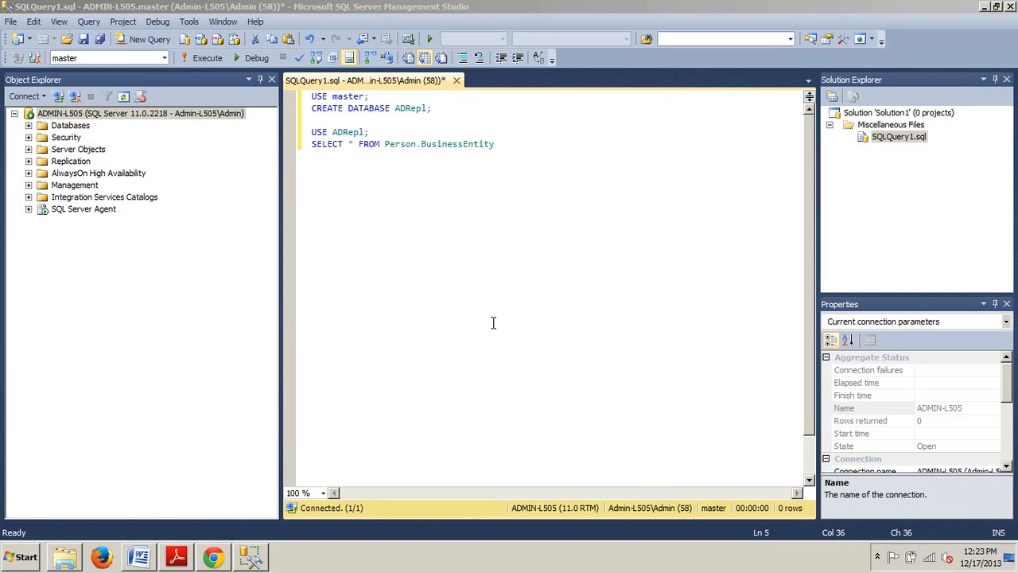
- Remove the USE ADRepl and SELECT lines from the script and execute it to create the ADRepl database
{"action": "left_click", "coordinate": [311, 133]}
{"action": "left_click_drag", "start_coordinate": [311, 134], "coordinate": [586, 143]}
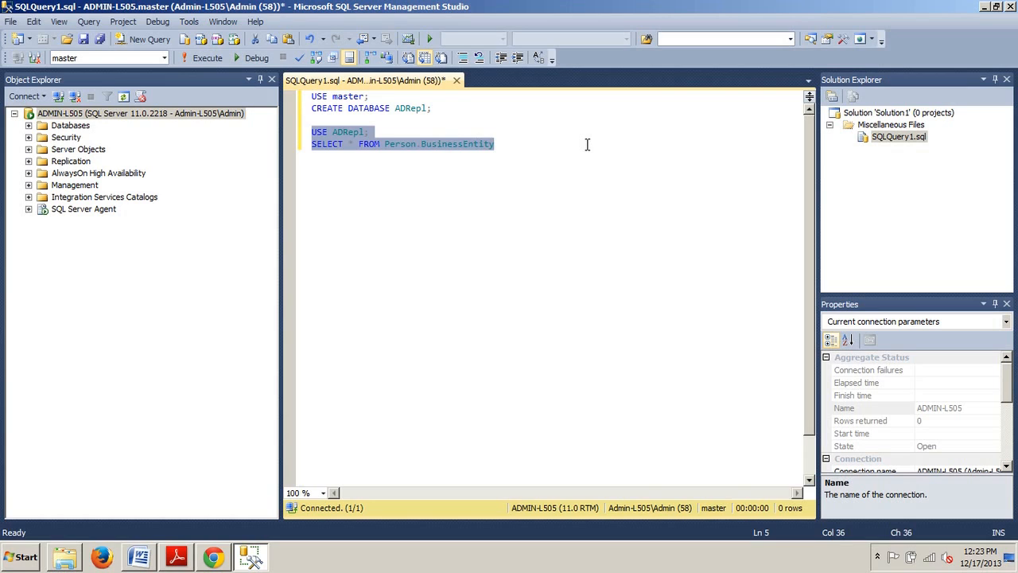
{"action": "key", "text": "Delete"}
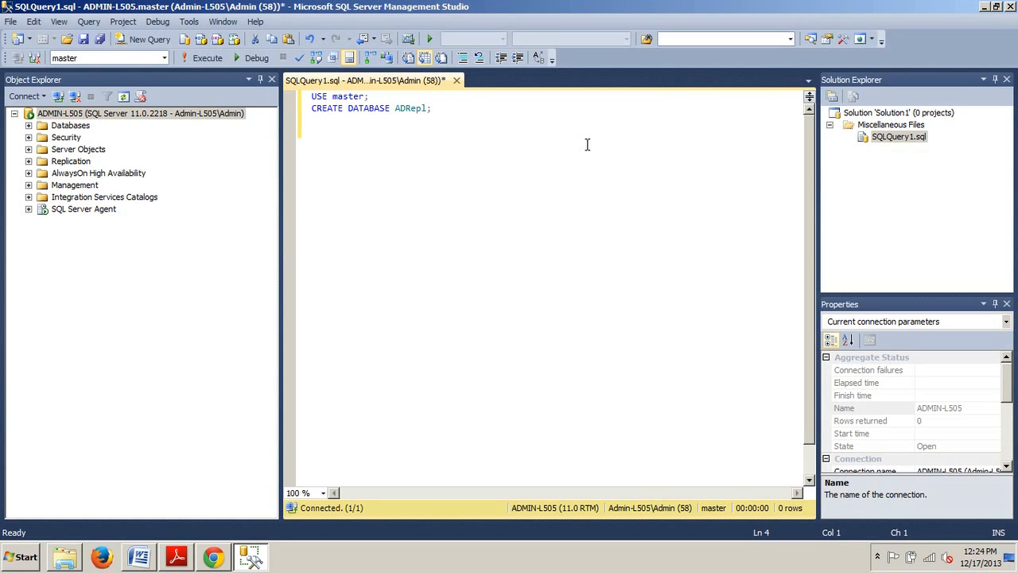
{"action": "left_click", "coordinate": [197, 52]}
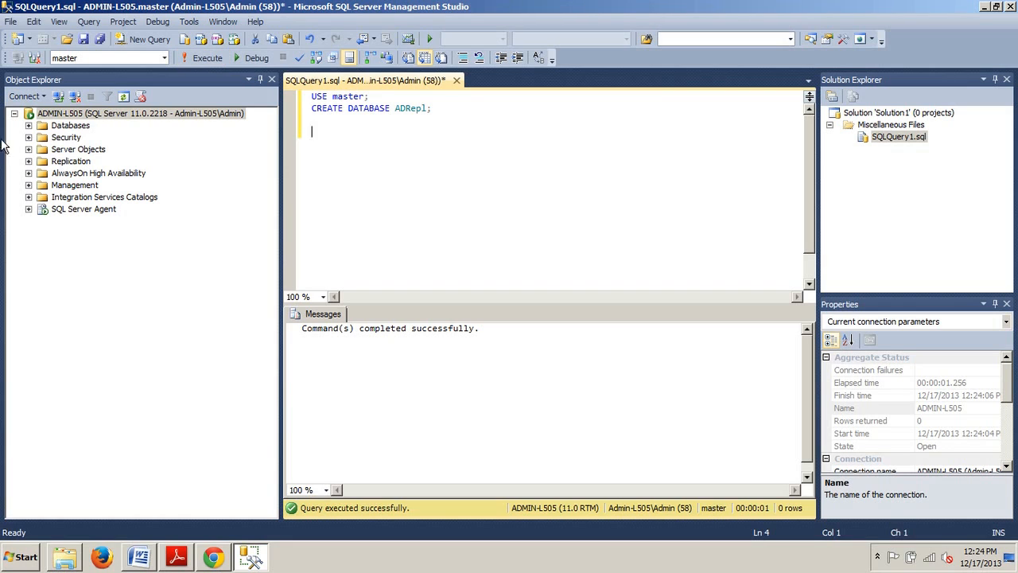
- Expand Replication and start a new subscription from Local Subscriptions
{"action": "left_click", "coordinate": [28, 162]}
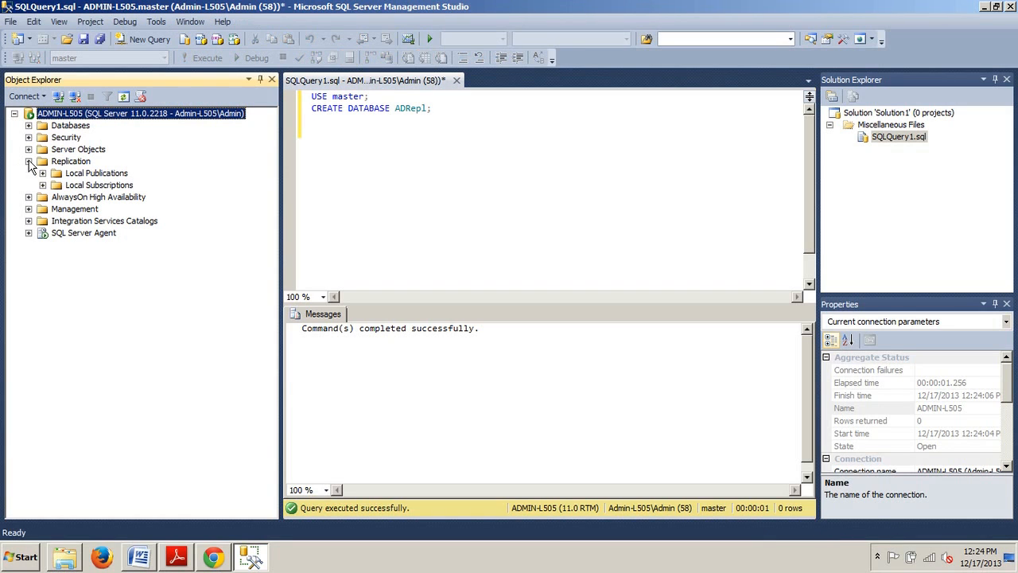
{"action": "left_click", "coordinate": [70, 186]}
{"action": "right_click", "coordinate": [69, 188]}
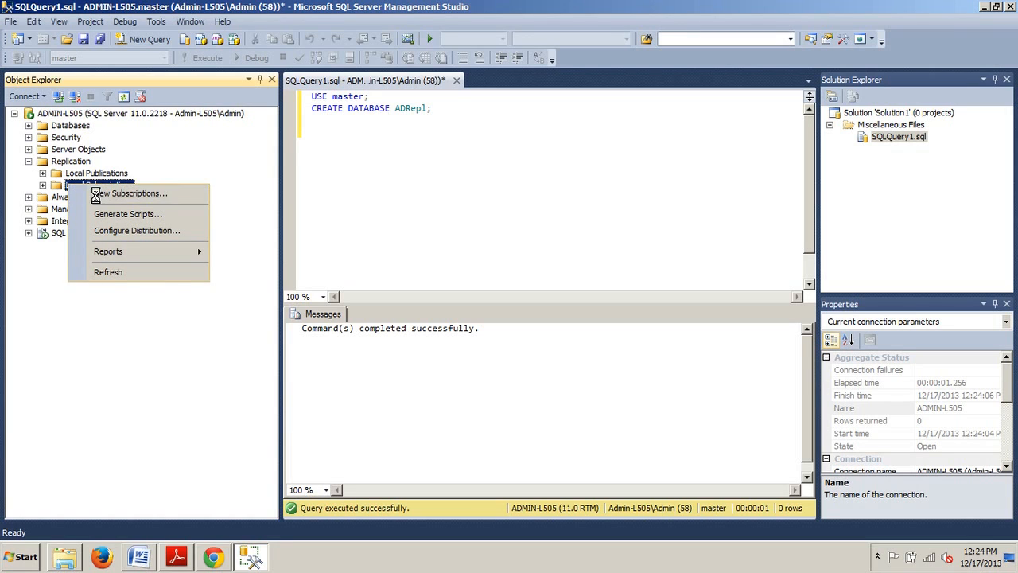
{"action": "left_click", "coordinate": [96, 194]}
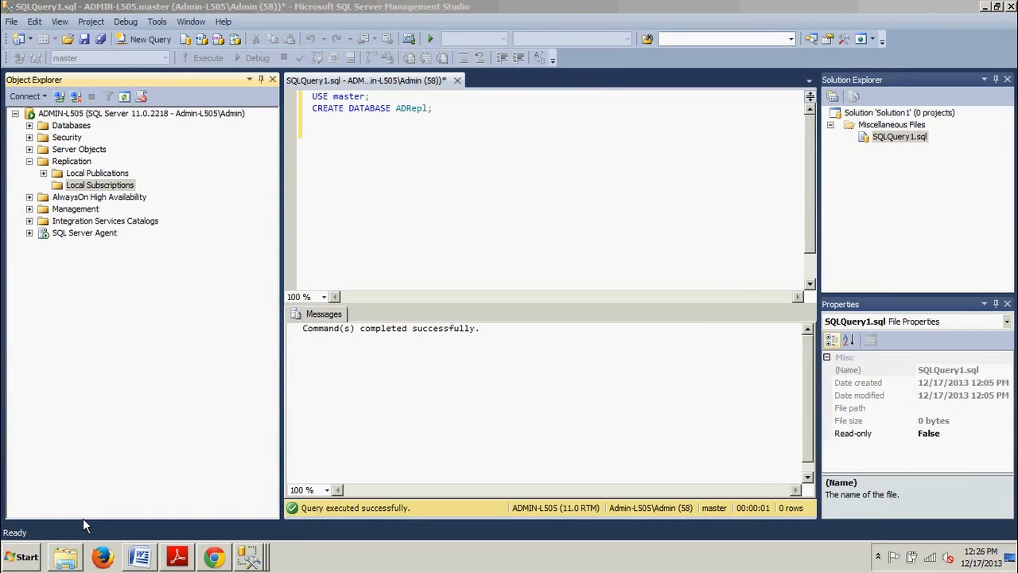
{"action": "right_click", "coordinate": [84, 188]}
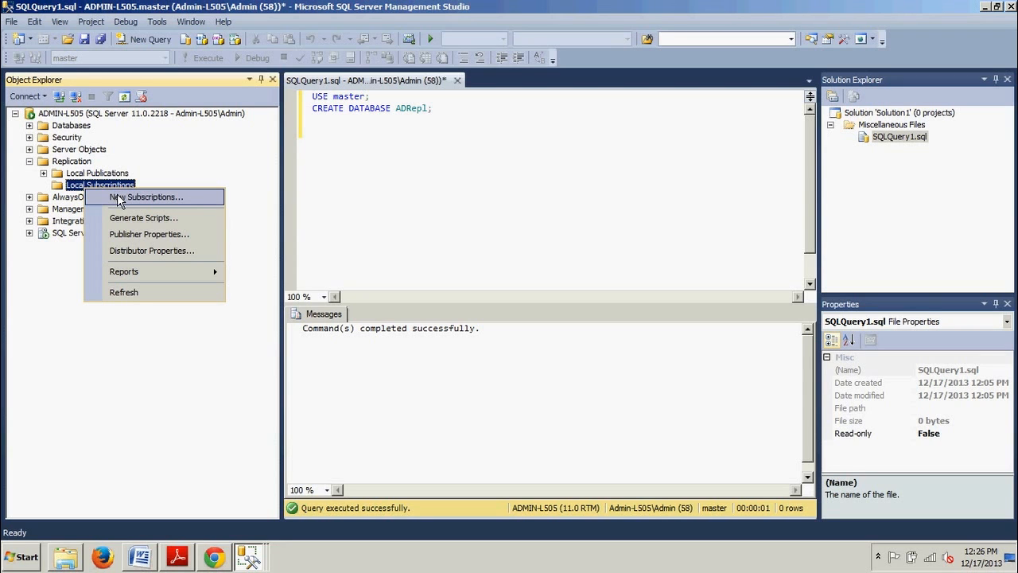
{"action": "left_click", "coordinate": [118, 197]}
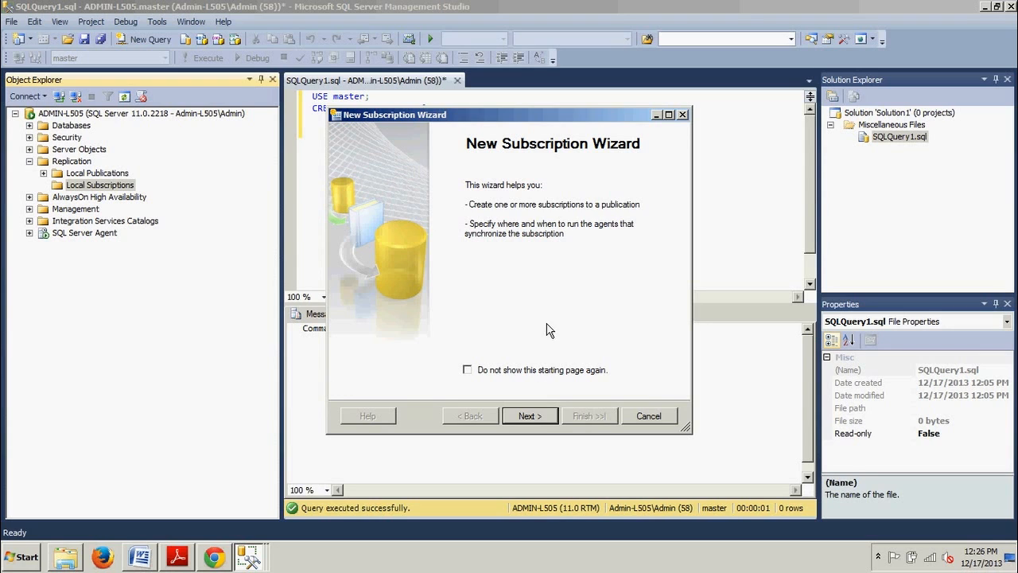
- Advance the wizard with the BusinessEntity publication and push subscriptions running all agents at the Distributor
{"action": "left_click", "coordinate": [541, 419]}
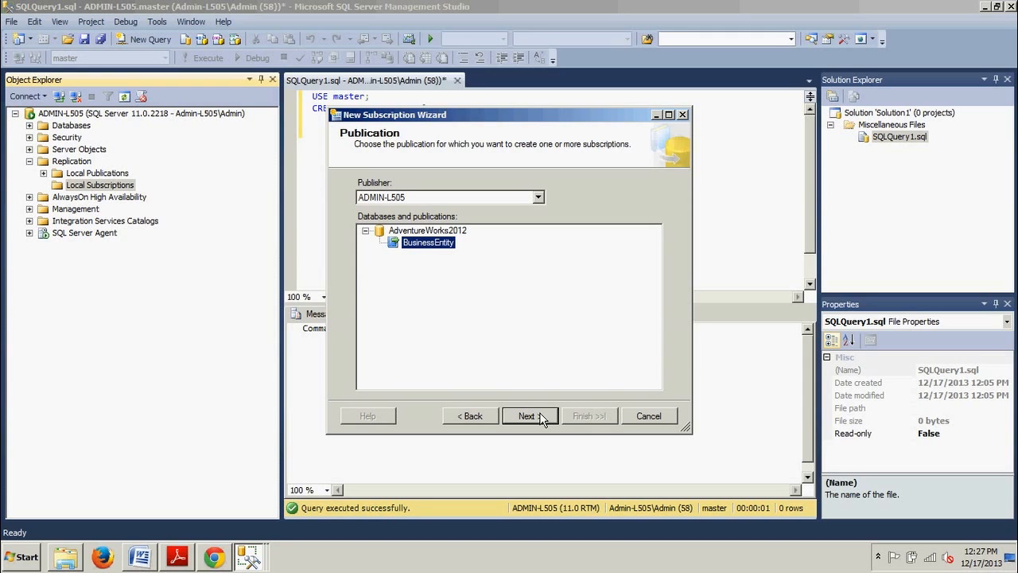
{"action": "left_click", "coordinate": [528, 416]}
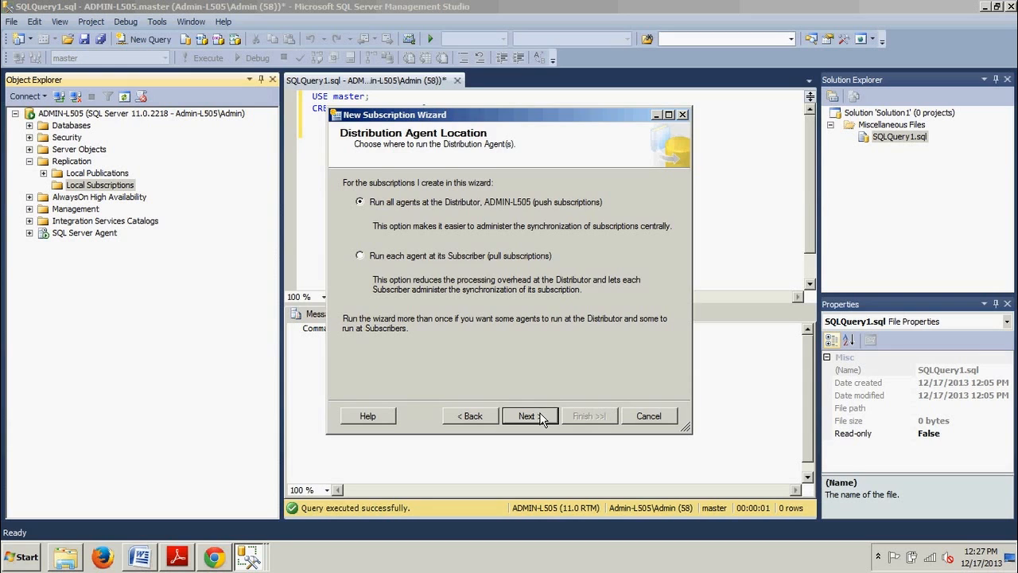
{"action": "left_click", "coordinate": [541, 419]}
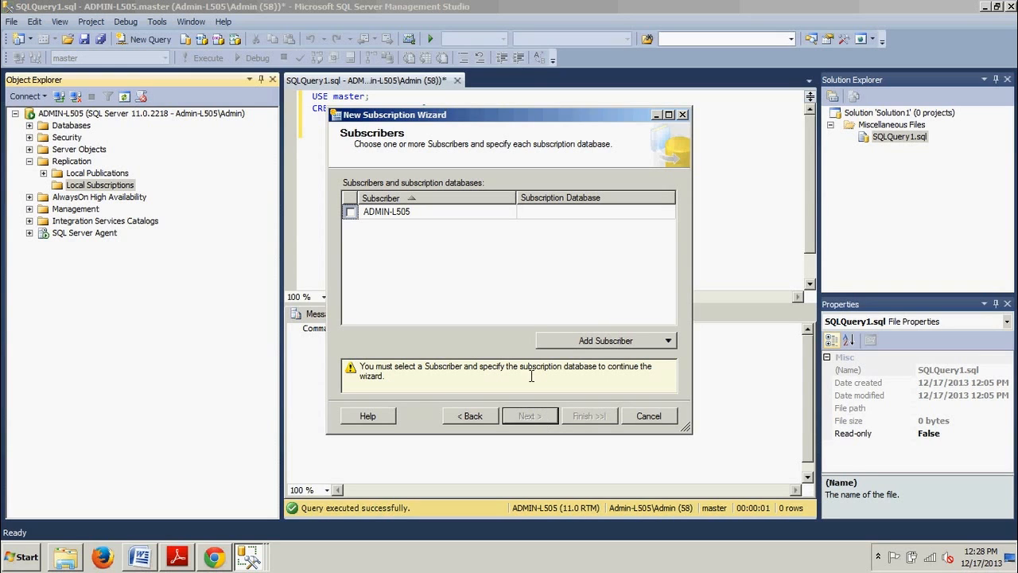
- Select subscriber ADMIN-L505 and set its subscription database to ADRepl
{"action": "left_click", "coordinate": [350, 213]}
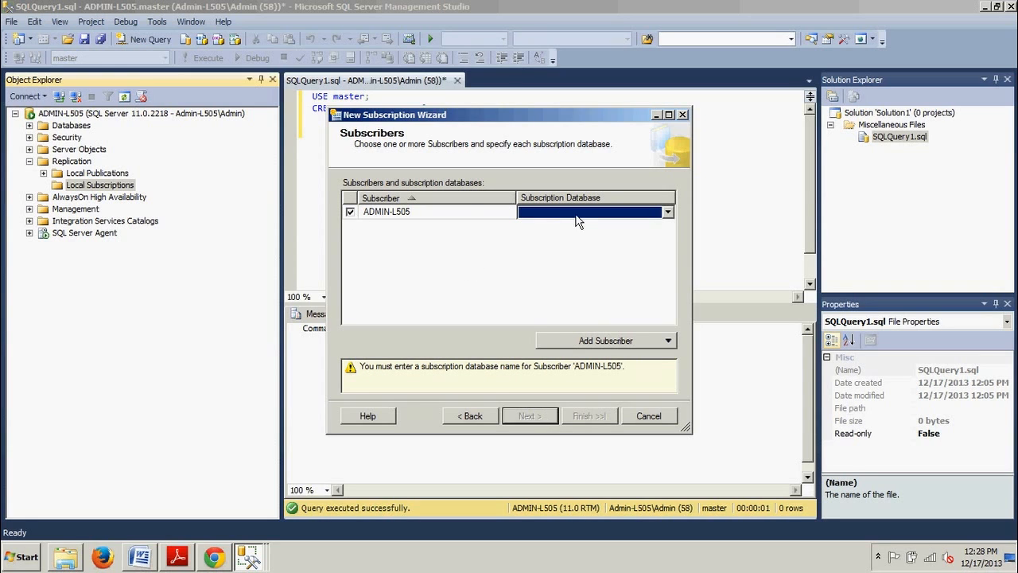
{"action": "left_click", "coordinate": [669, 212]}
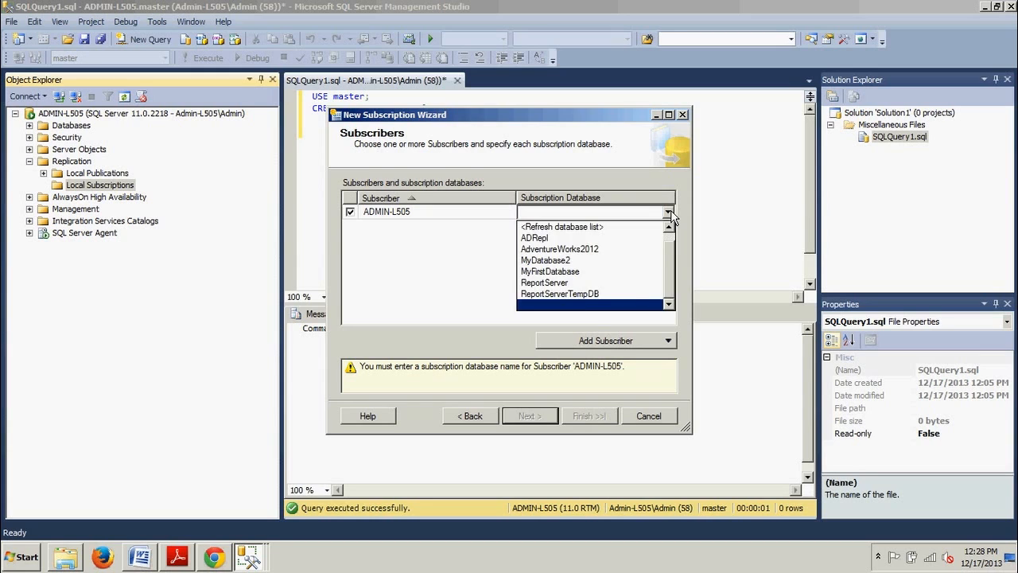
{"action": "left_click", "coordinate": [619, 239]}
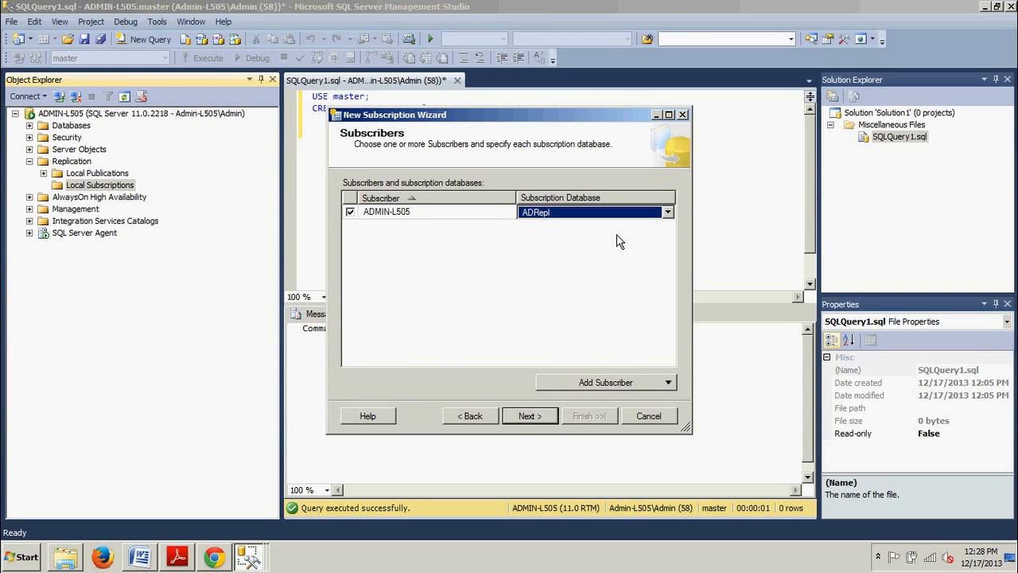
{"action": "left_click", "coordinate": [544, 422]}
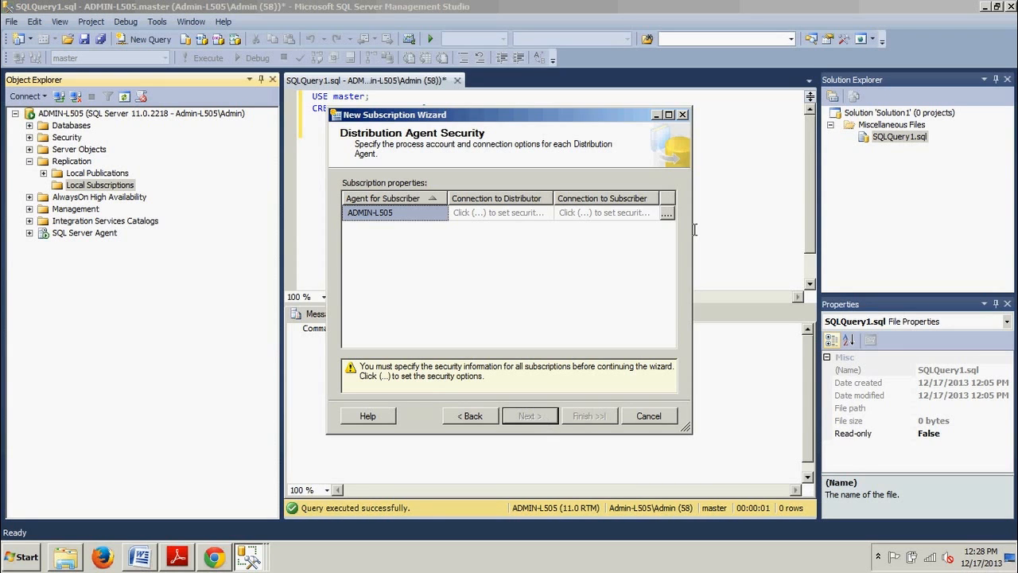
- Set the Distribution Agent security to run under the SQL Server Agent service account
{"action": "left_click", "coordinate": [665, 213]}
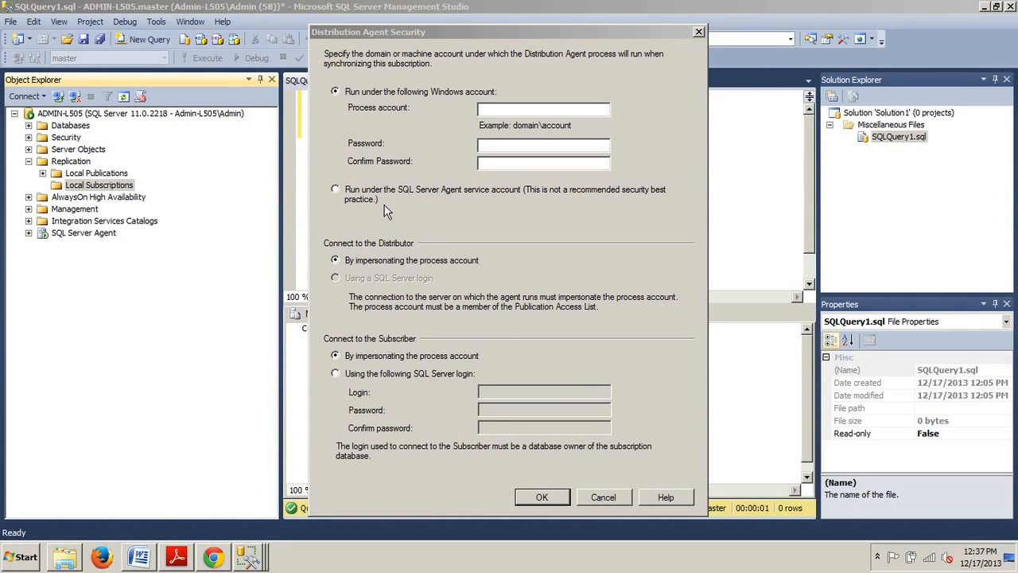
{"action": "left_click", "coordinate": [336, 190]}
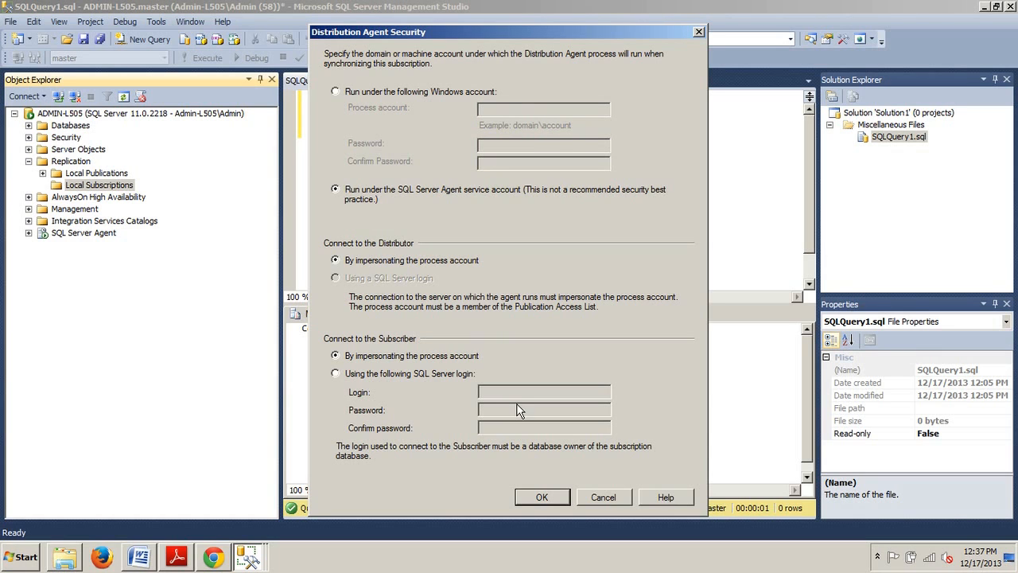
{"action": "left_click", "coordinate": [540, 497]}
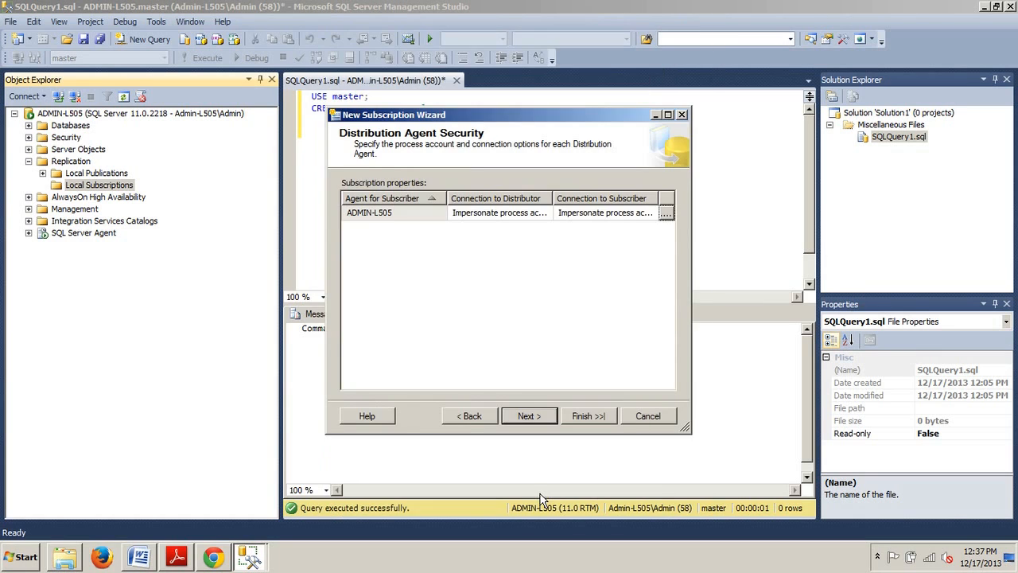
{"action": "left_click", "coordinate": [529, 417]}
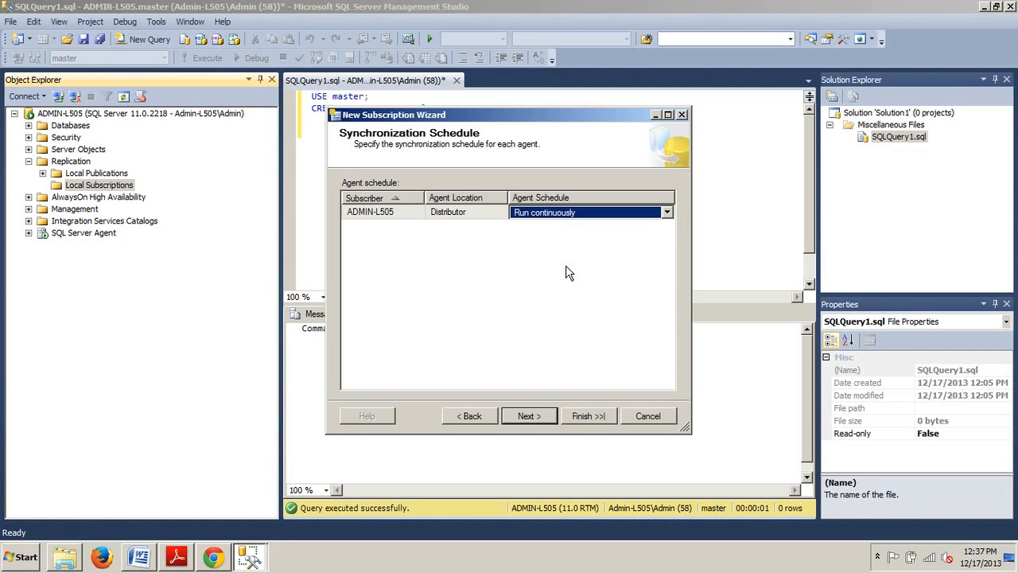
- Keep the continuous schedule and immediate initialization, and finish the wizard to create the subscription
{"action": "left_click", "coordinate": [528, 416]}
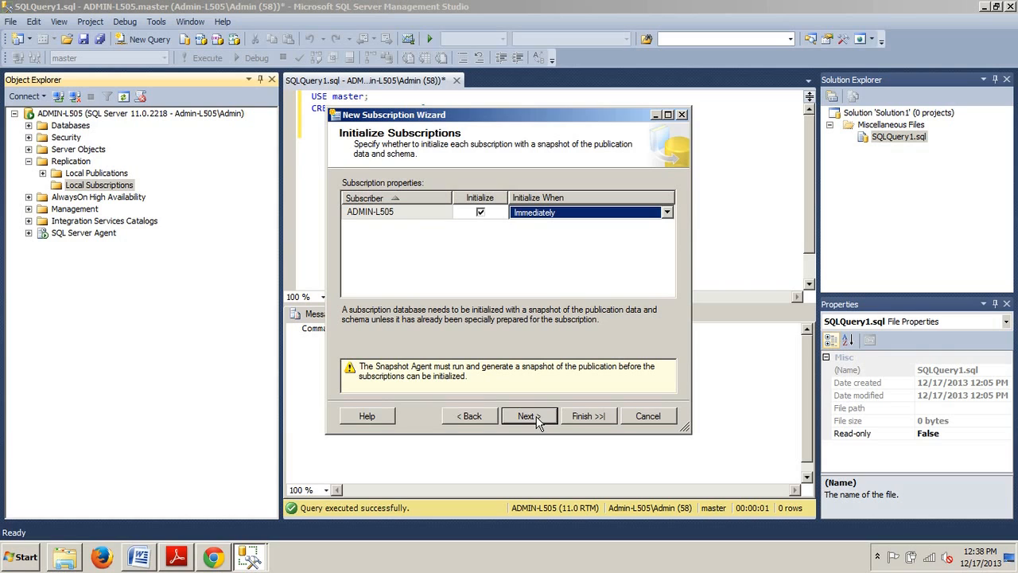
{"action": "left_click", "coordinate": [536, 423]}
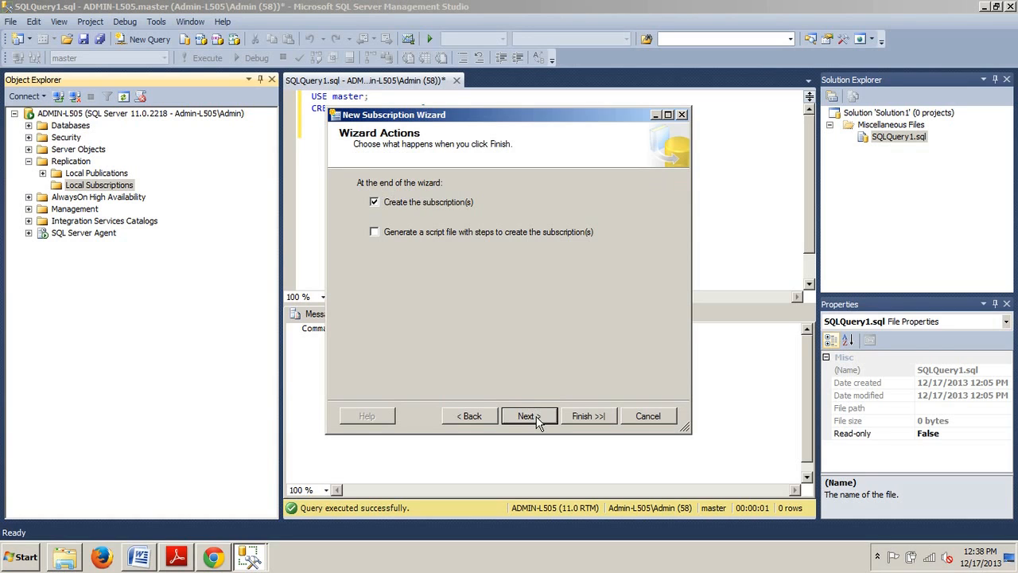
{"action": "left_click", "coordinate": [538, 422]}
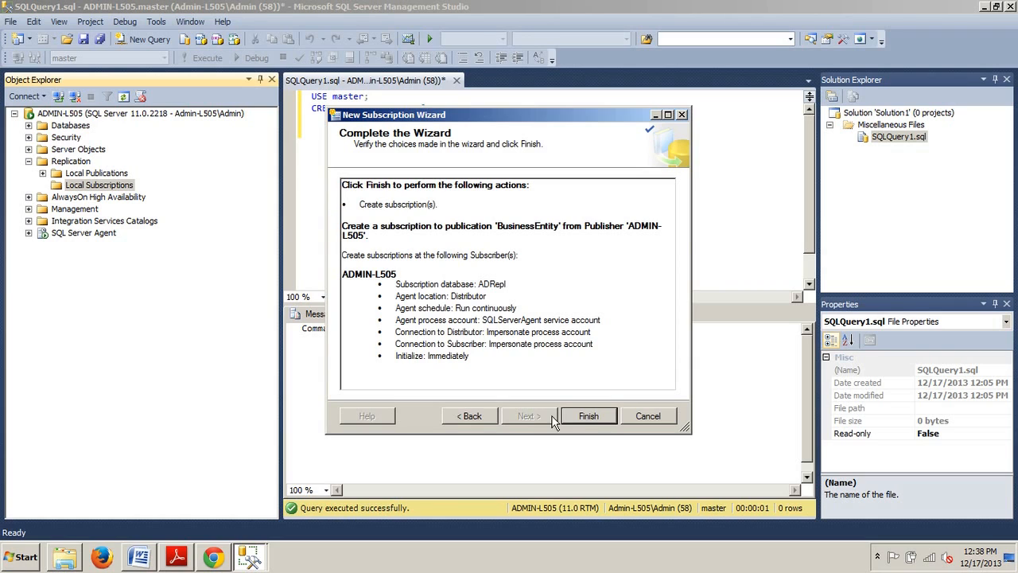
{"action": "left_click", "coordinate": [587, 420]}
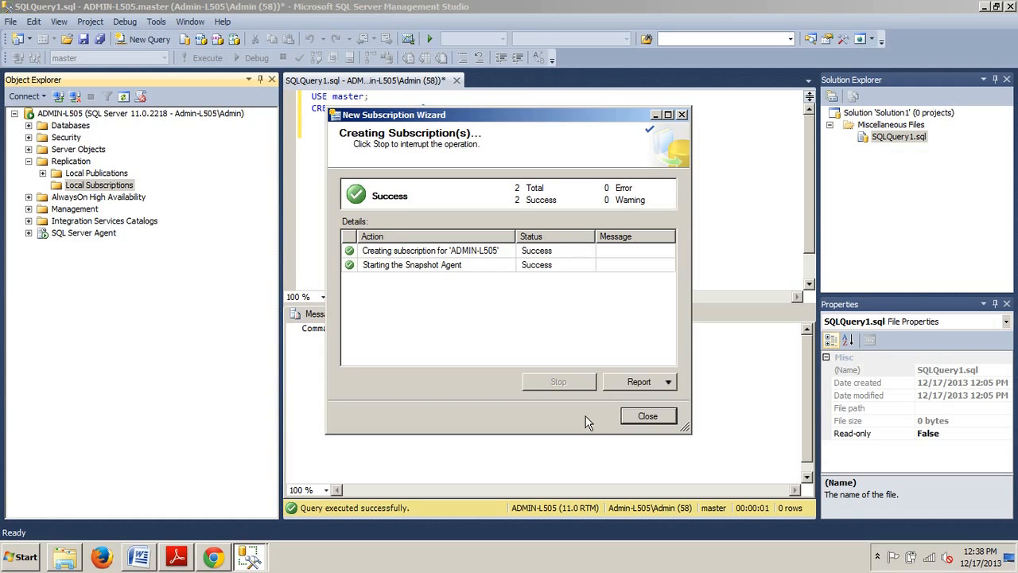
{"action": "left_click", "coordinate": [645, 419]}
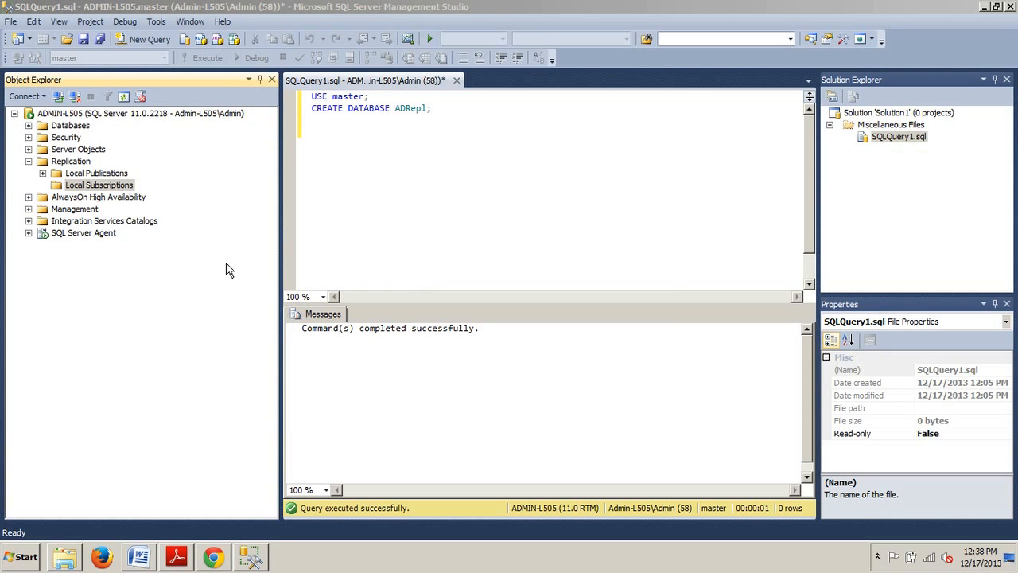
- Refresh Replication and expand the BusinessEntity publication under Local Publications to view its subscriptions
{"action": "left_click", "coordinate": [56, 162]}
{"action": "right_click", "coordinate": [56, 162]}
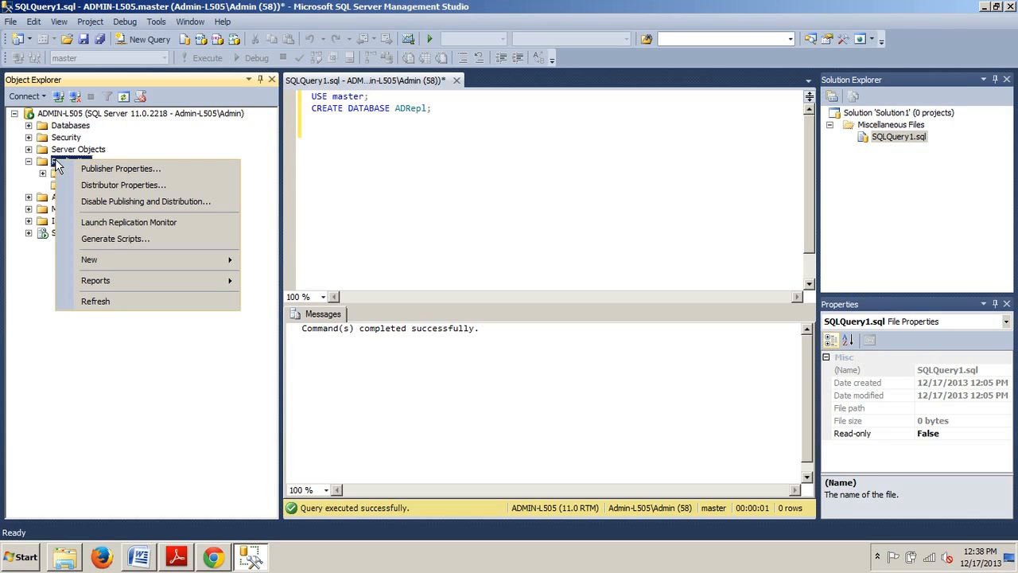
{"action": "left_click", "coordinate": [115, 305]}
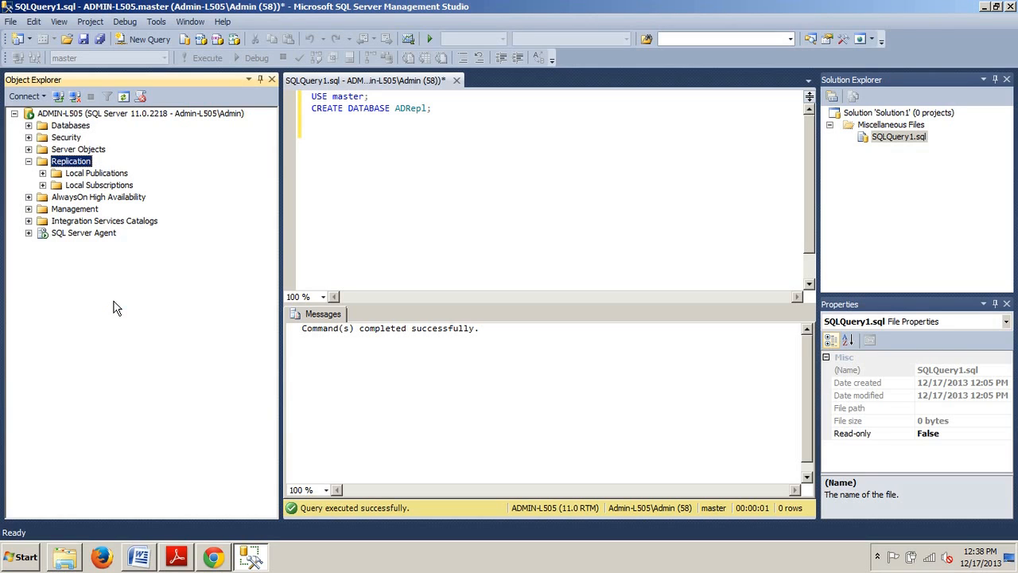
{"action": "left_click", "coordinate": [43, 172]}
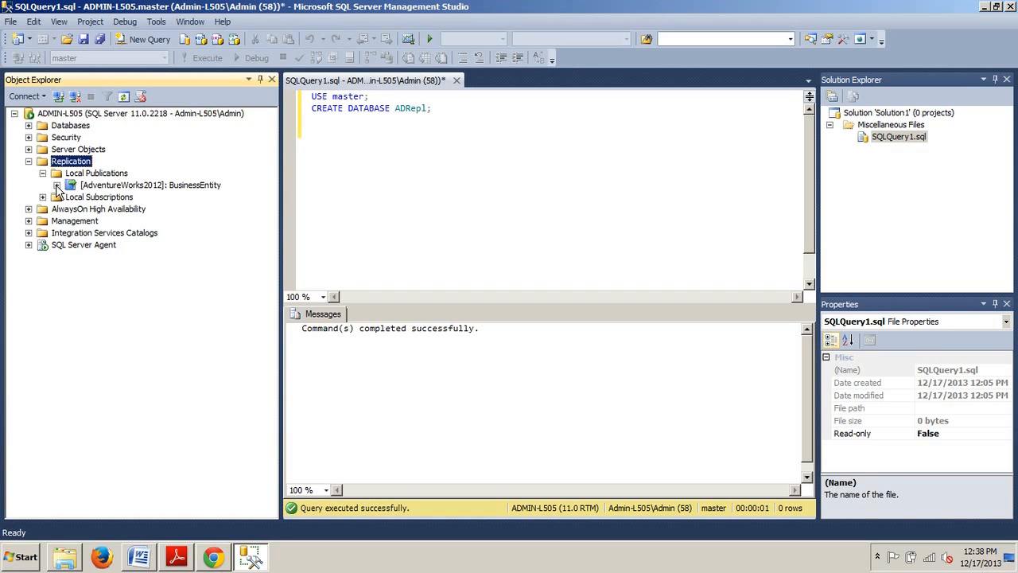
{"action": "left_click", "coordinate": [57, 185]}
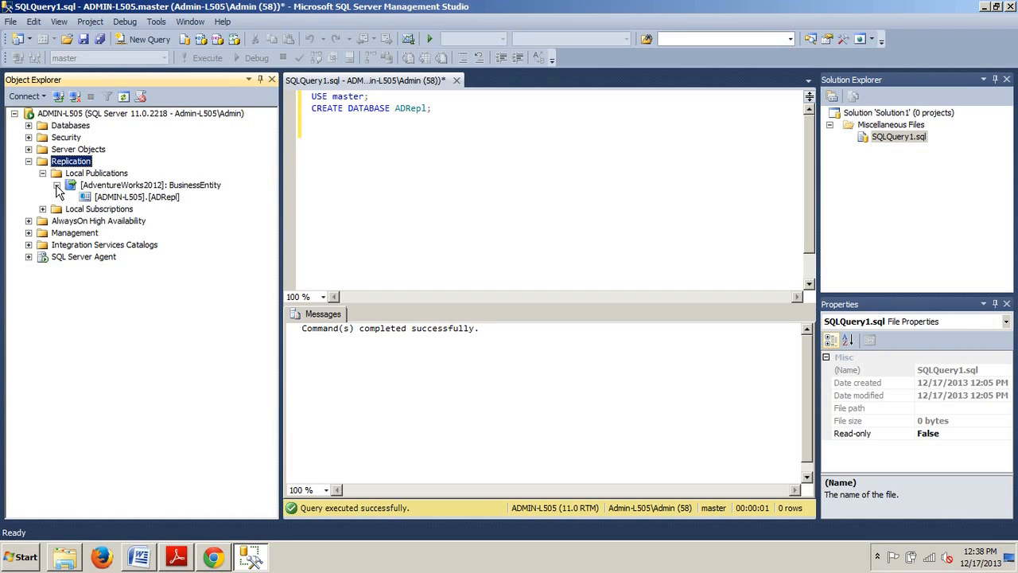
- Clear all text from the query editor
{"action": "left_click", "coordinate": [467, 156]}
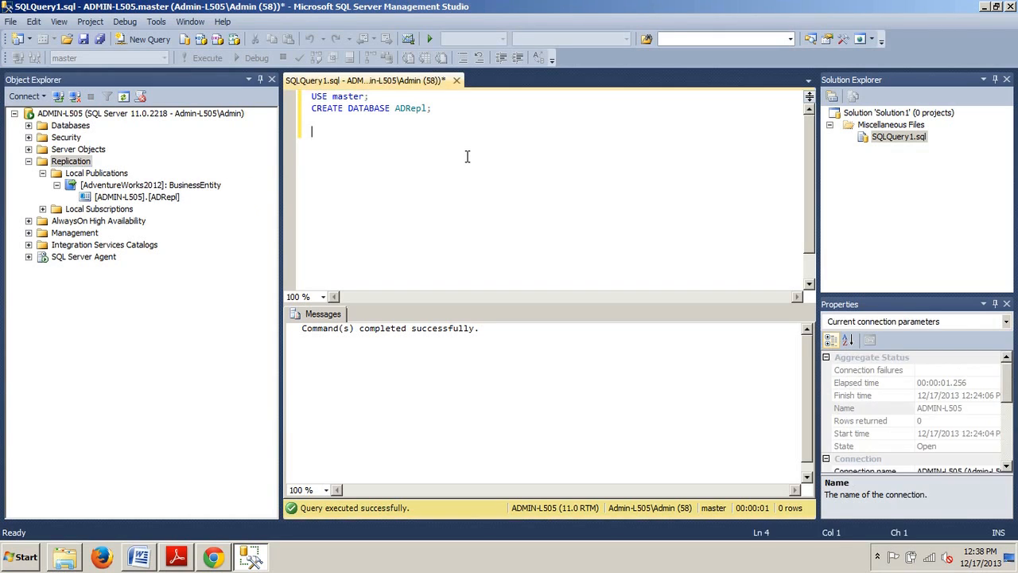
{"action": "key", "text": "ctrl+a"}
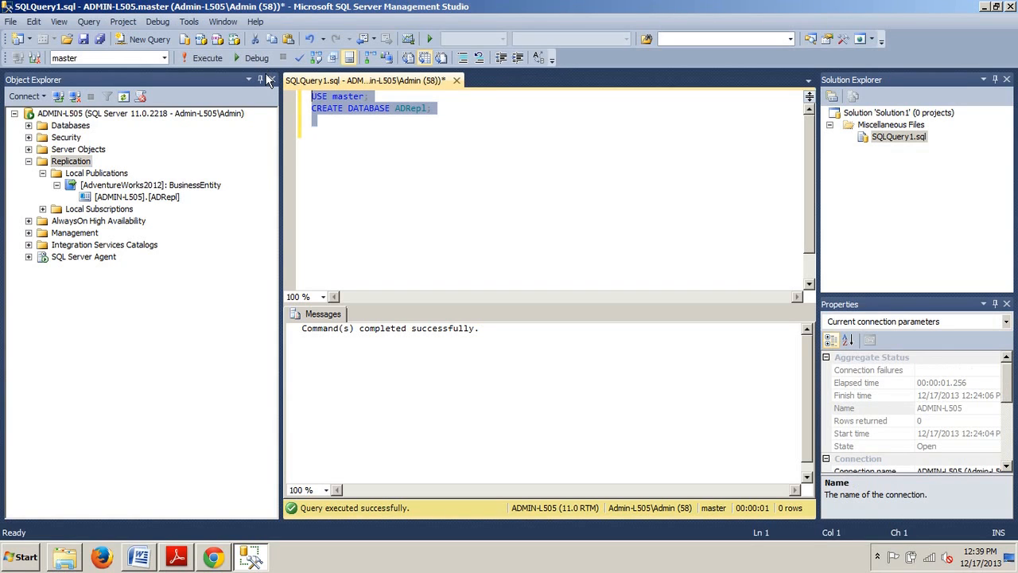
{"action": "key", "text": "Delete"}
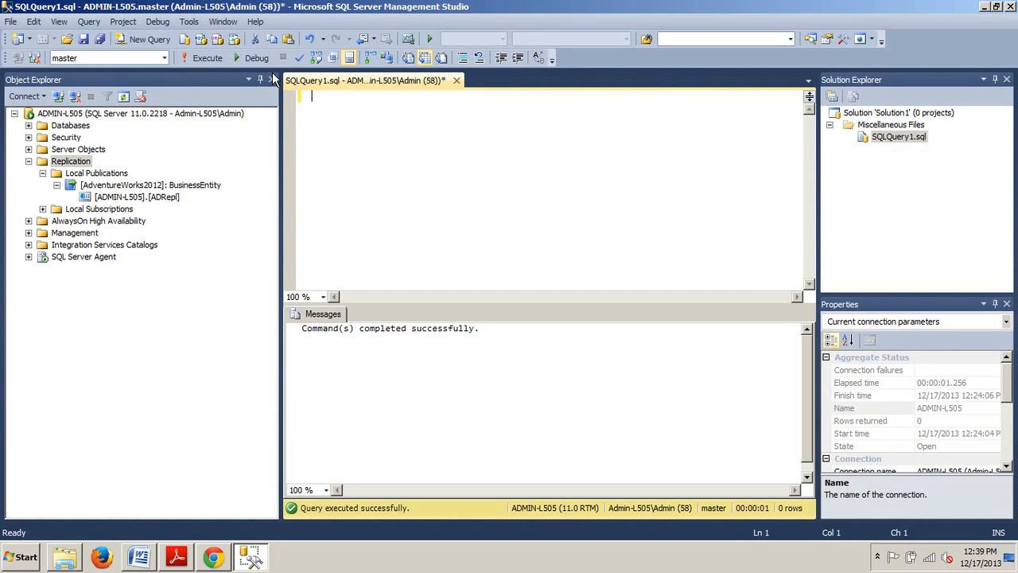
- Open a new query window connected to the ADMIN-L505 server, retrying the connection after the errors
{"action": "left_click", "coordinate": [151, 40]}
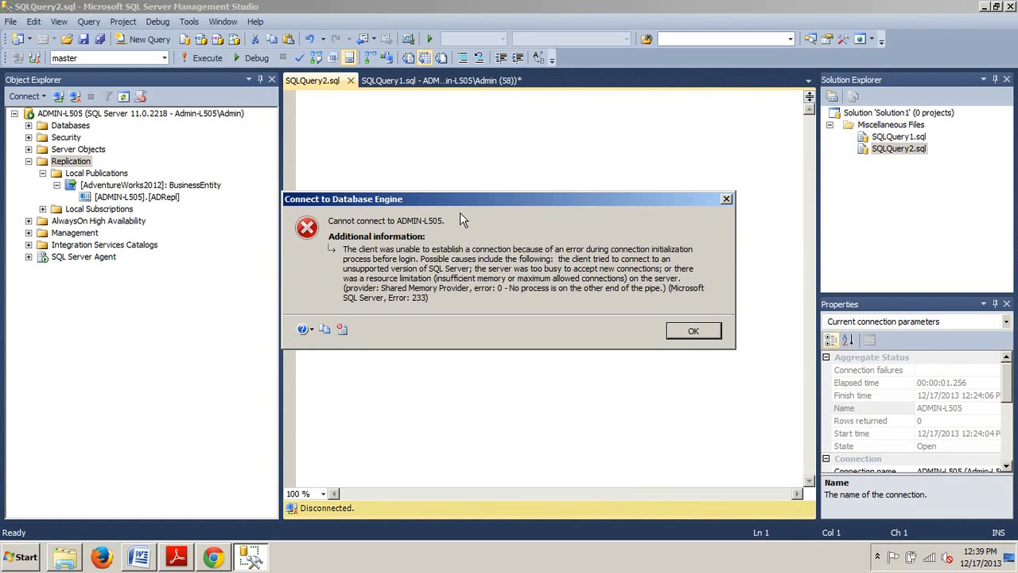
{"action": "left_click", "coordinate": [693, 331]}
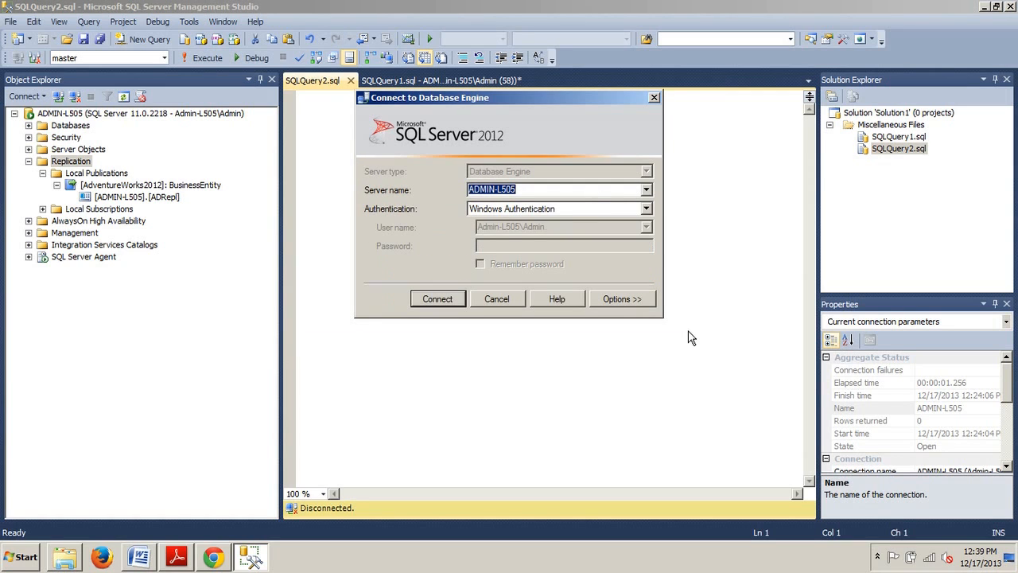
{"action": "left_click", "coordinate": [428, 300]}
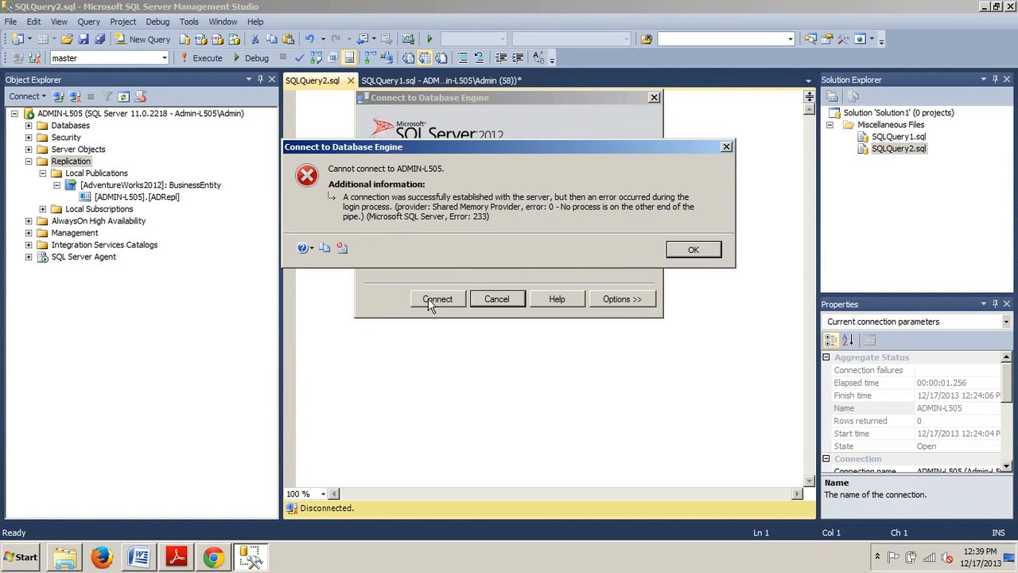
{"action": "left_click", "coordinate": [682, 252]}
{"action": "left_click", "coordinate": [443, 302]}
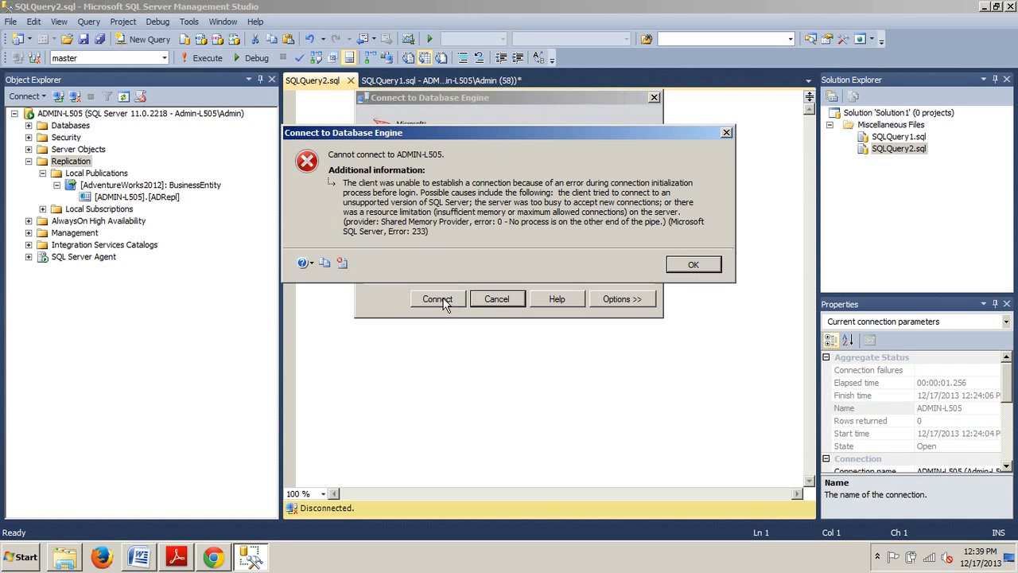
{"action": "left_click", "coordinate": [670, 258]}
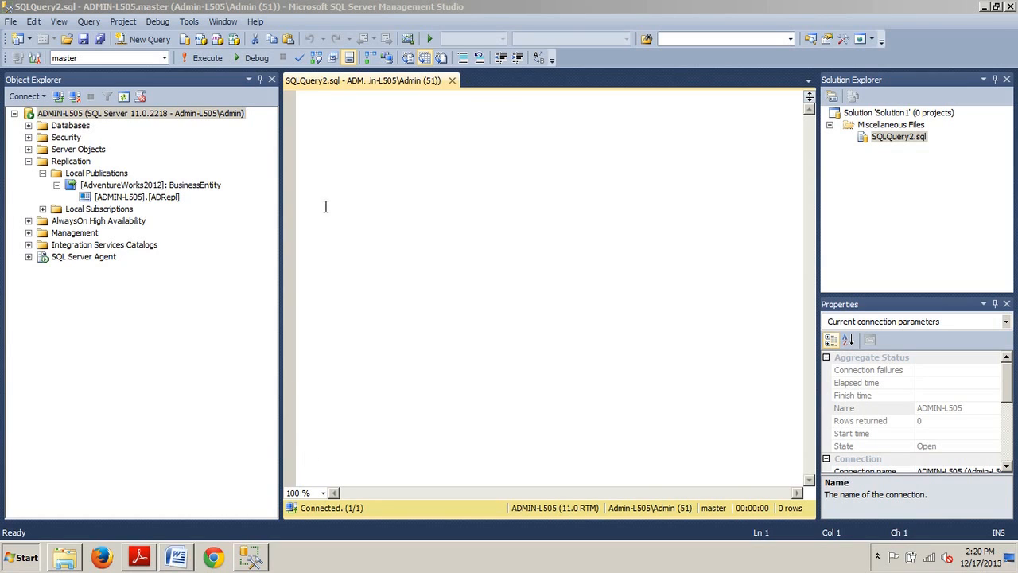
- Switch to Word and copy the query text USE ADRepl; SELECT * FROM AdventureWorks2012.Person.BusinessEntity
{"action": "left_click", "coordinate": [175, 557]}
{"action": "left_click_drag", "start_coordinate": [416, 196], "coordinate": [522, 231]}
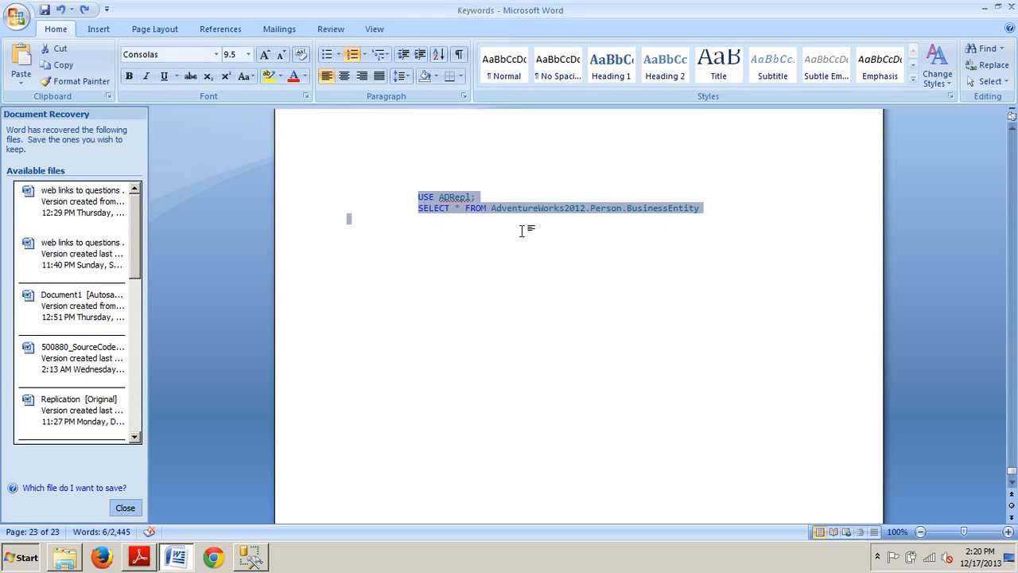
{"action": "right_click", "coordinate": [440, 197]}
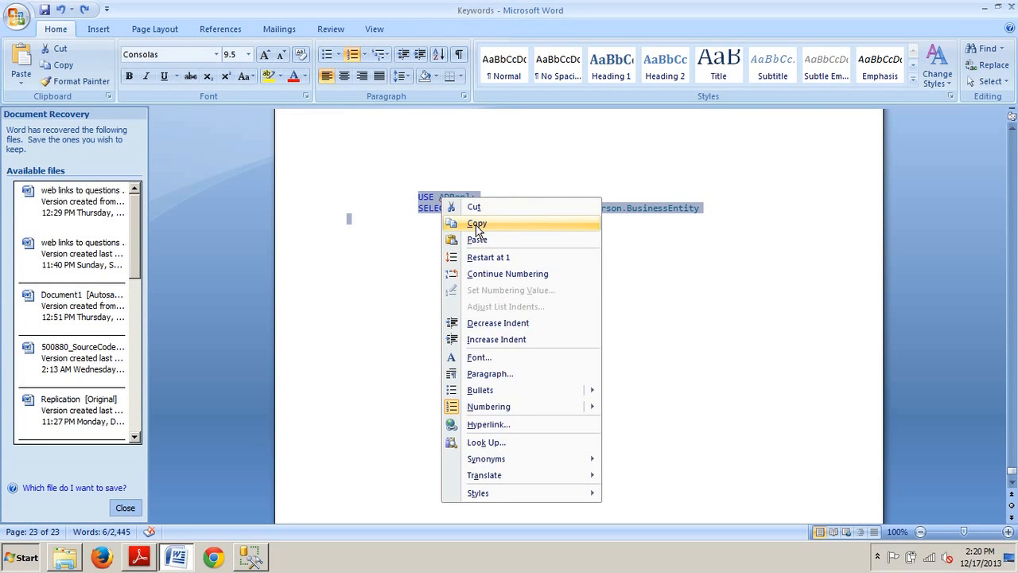
{"action": "left_click", "coordinate": [476, 222]}
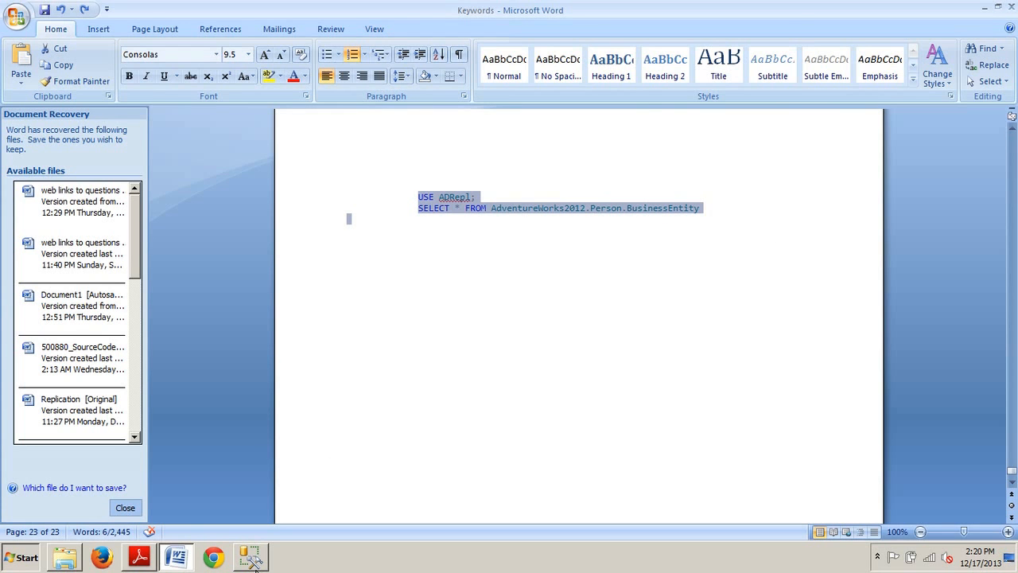
- Paste the copied query into the new query editor and execute it
{"action": "key", "text": "alt+Tab"}
{"action": "key", "text": "ctrl+v"}
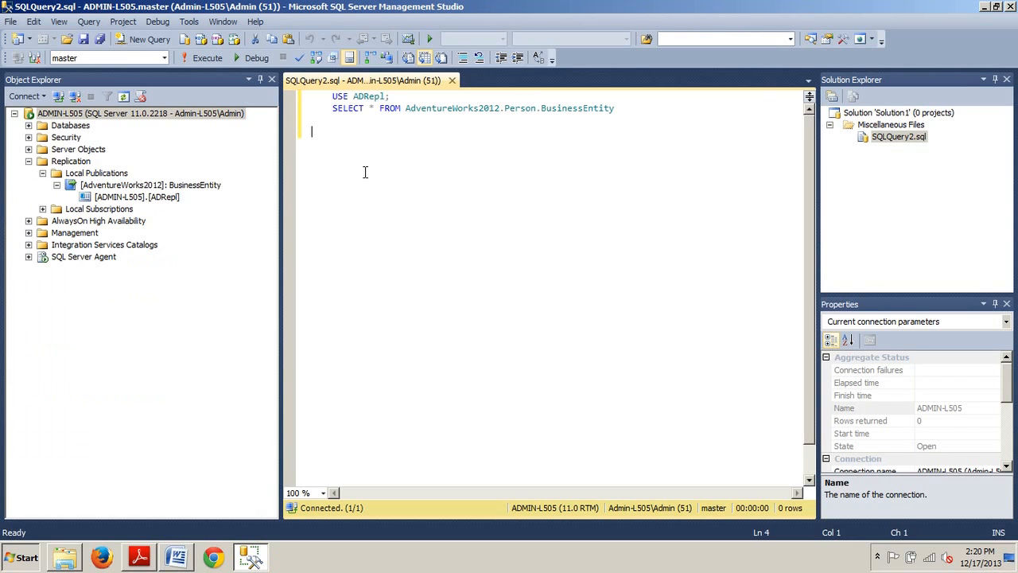
{"action": "left_click", "coordinate": [199, 60]}
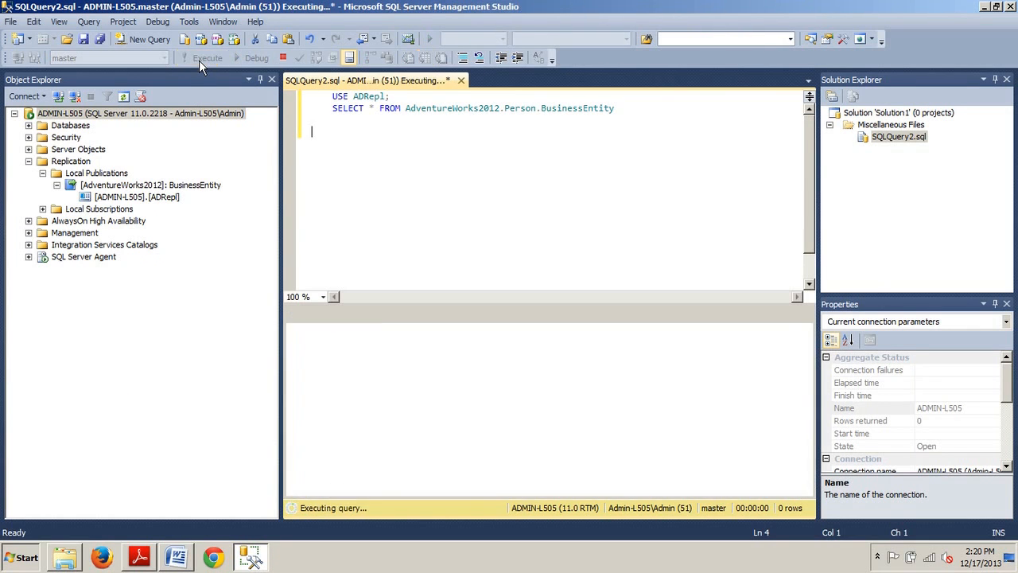